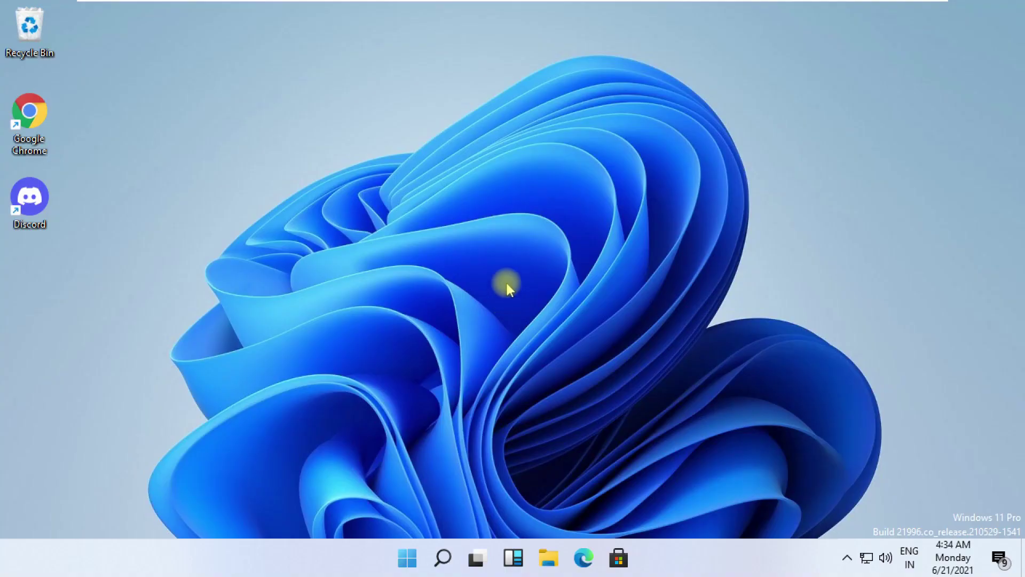
Search for 'settings', launch the Settings app, and go to System > Display.
click(440, 558)
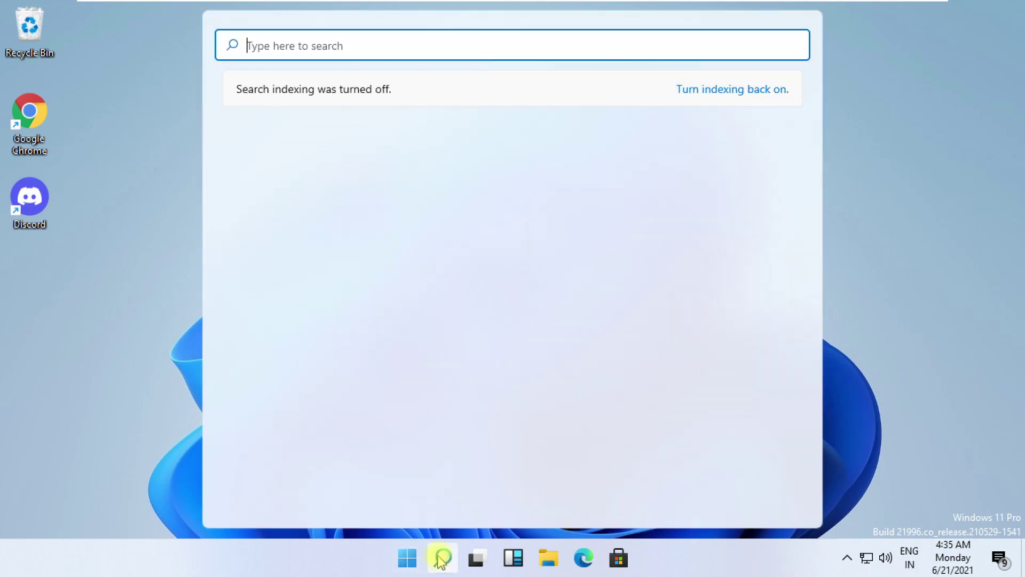
text(settings)
click(352, 210)
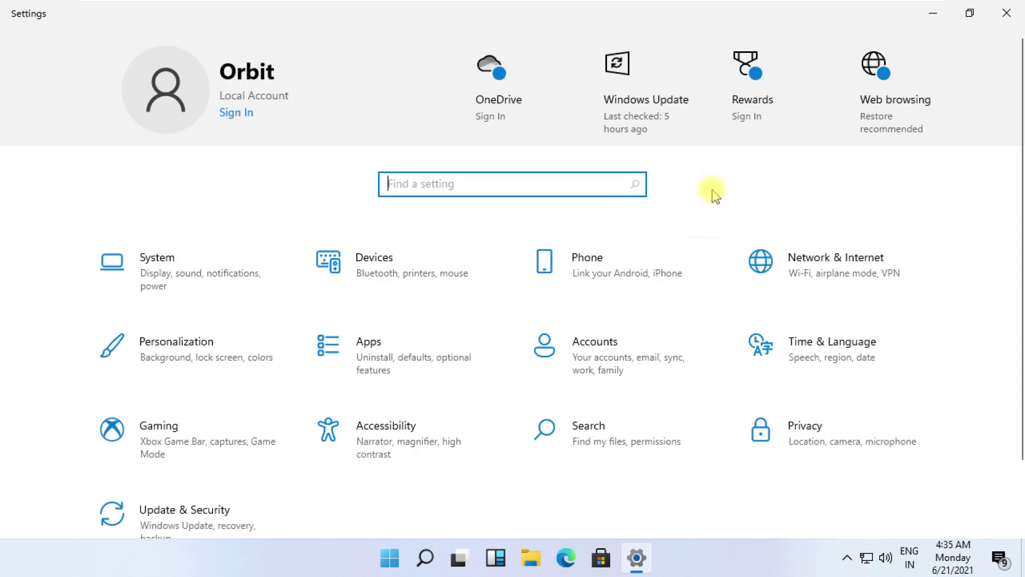
scroll(713, 193, down, 2)
click(247, 206)
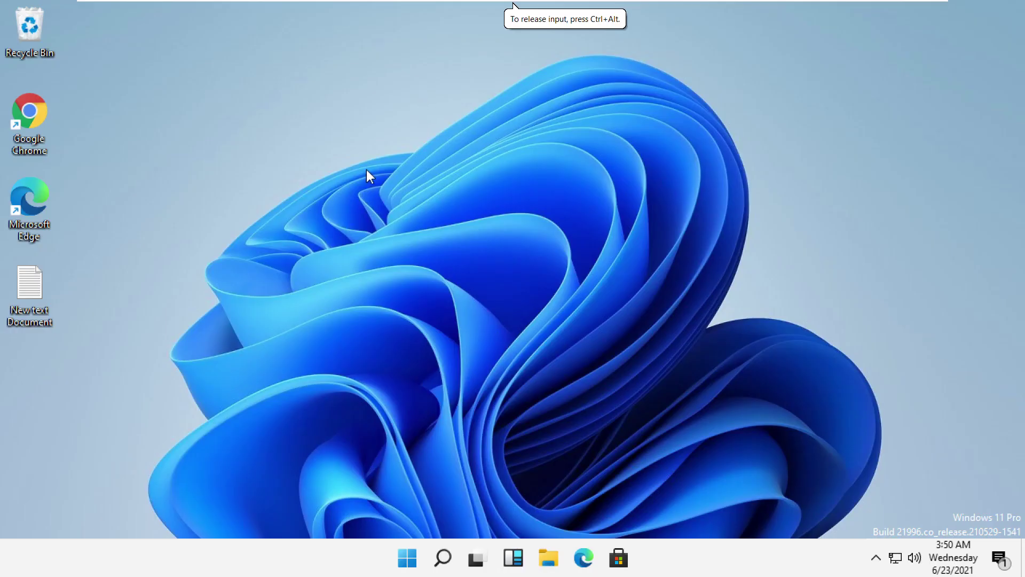
Reopen Display settings from the desktop's right-click menu.
right_click(366, 175)
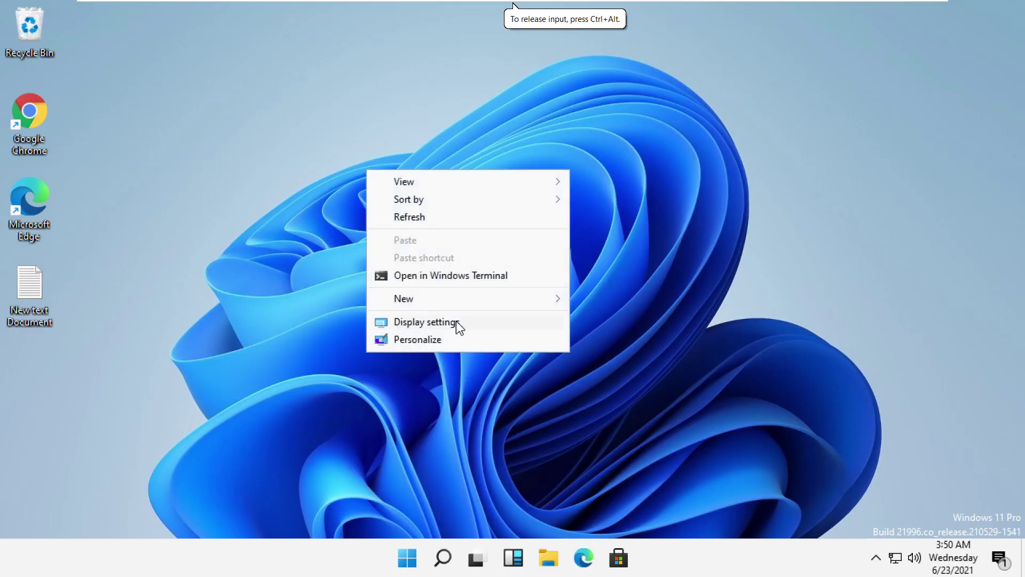
click(427, 322)
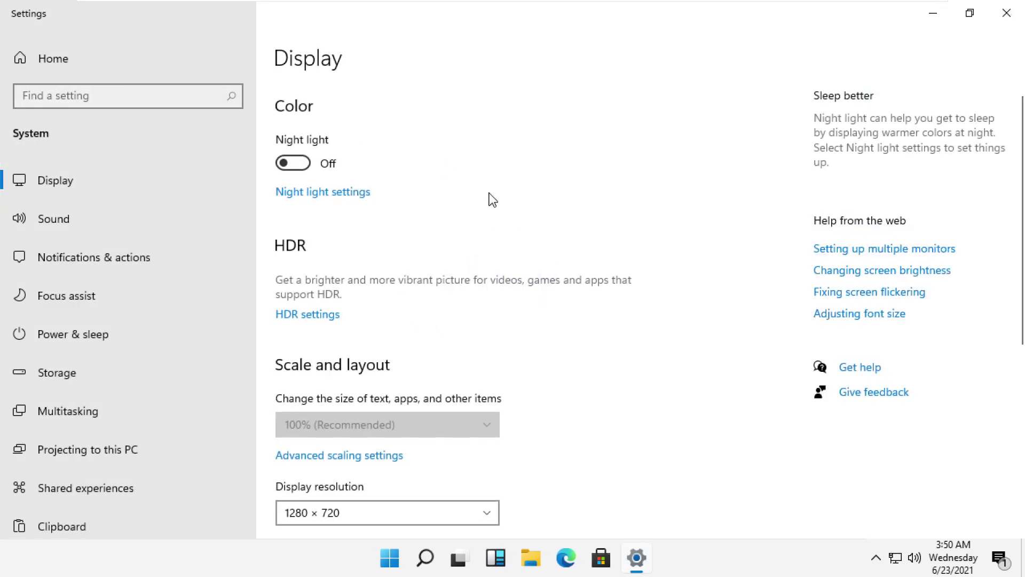
scroll(492, 201, down, 2)
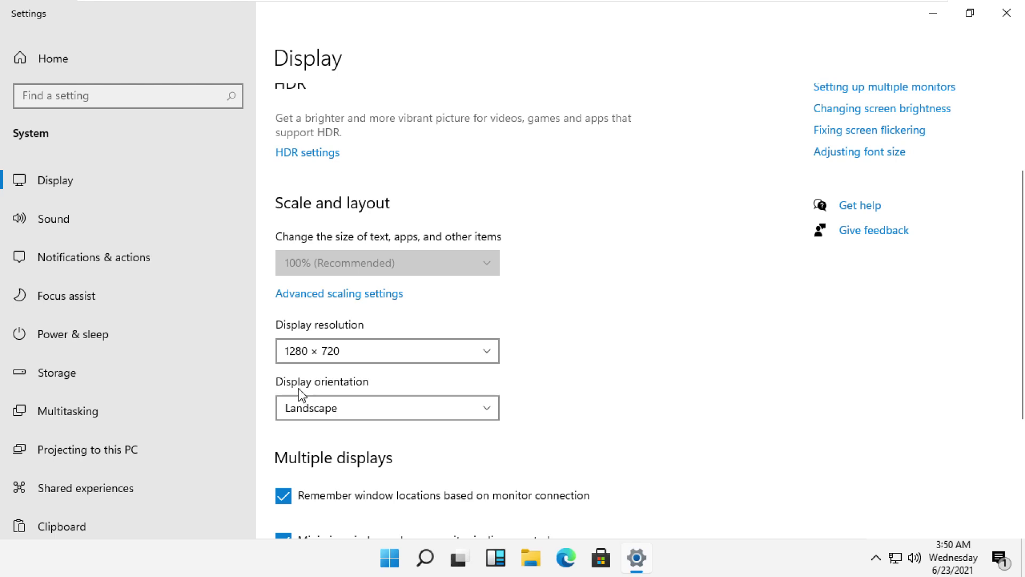
Review the orientation options keeping Landscape, then open Advanced display settings.
click(381, 409)
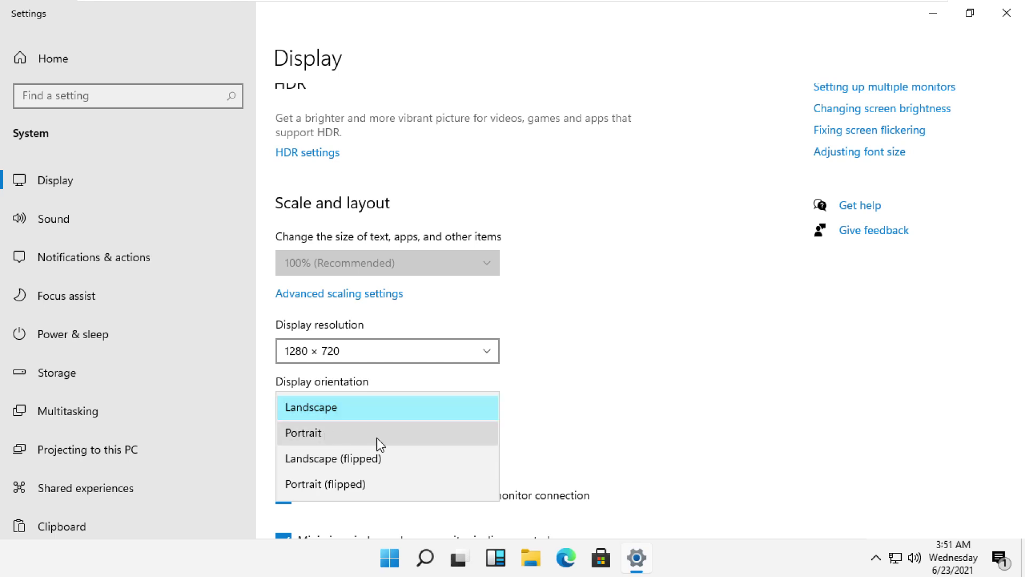
click(648, 377)
scroll(647, 376, down, 2)
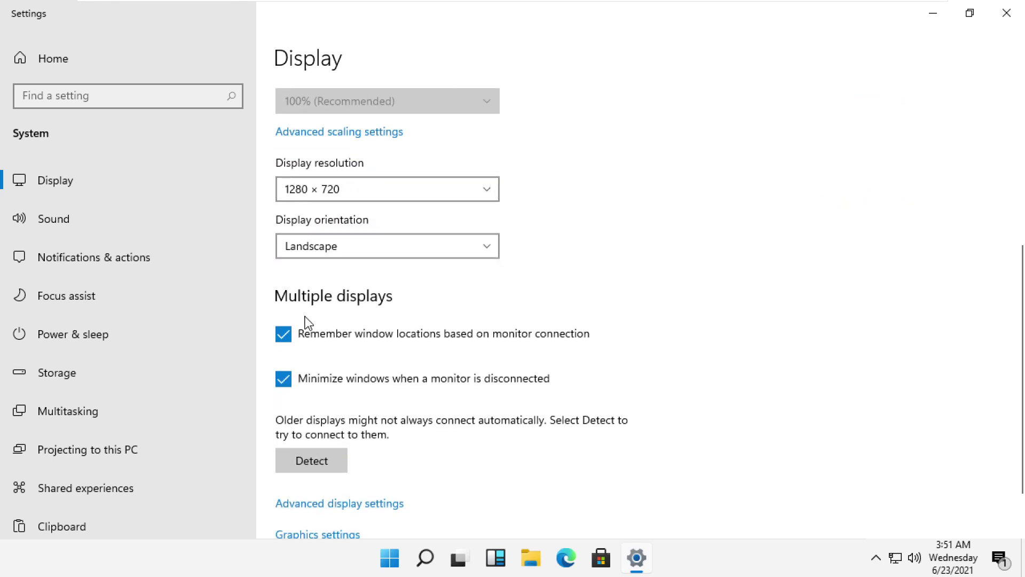
scroll(301, 321, down, 1)
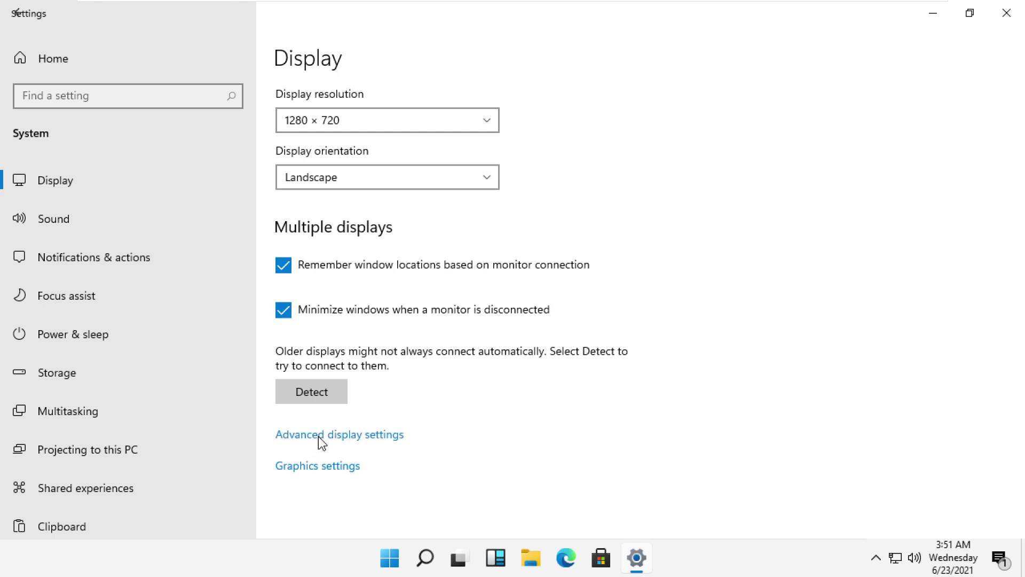
click(318, 437)
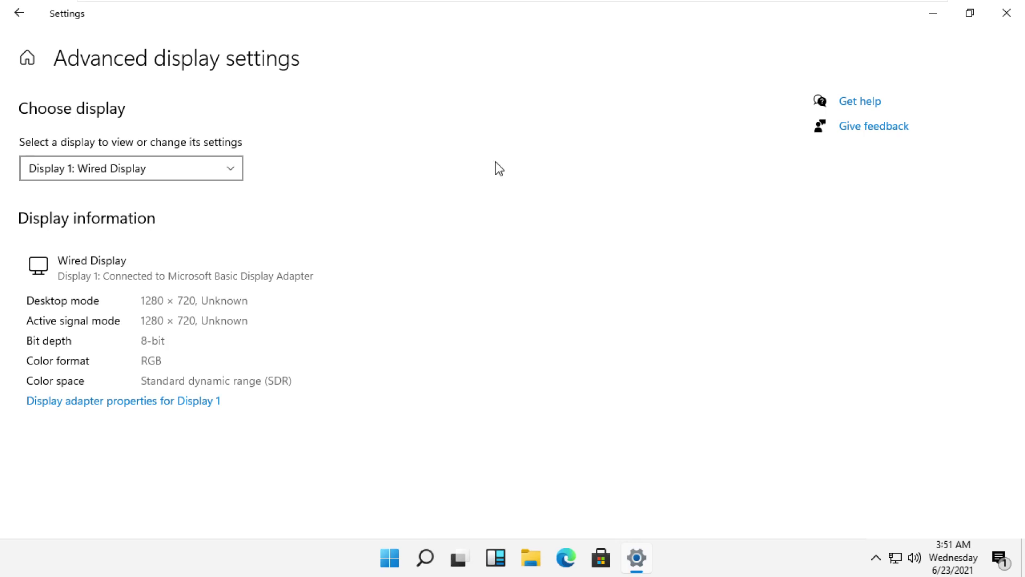
click(16, 18)
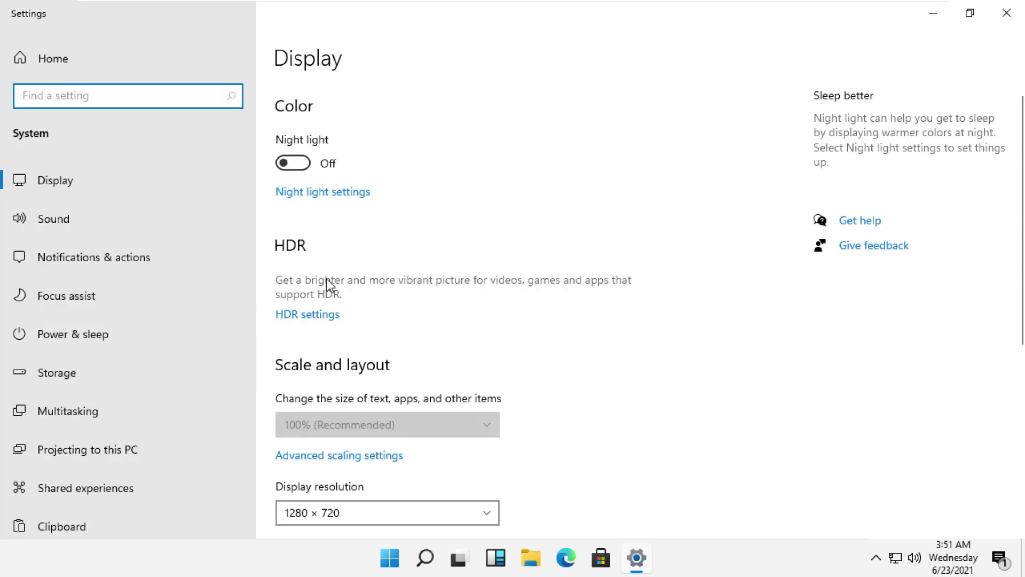
scroll(384, 376, down, 4)
Browse the resolution list leaving 1280 × 720 unchanged, then close Settings.
click(387, 350)
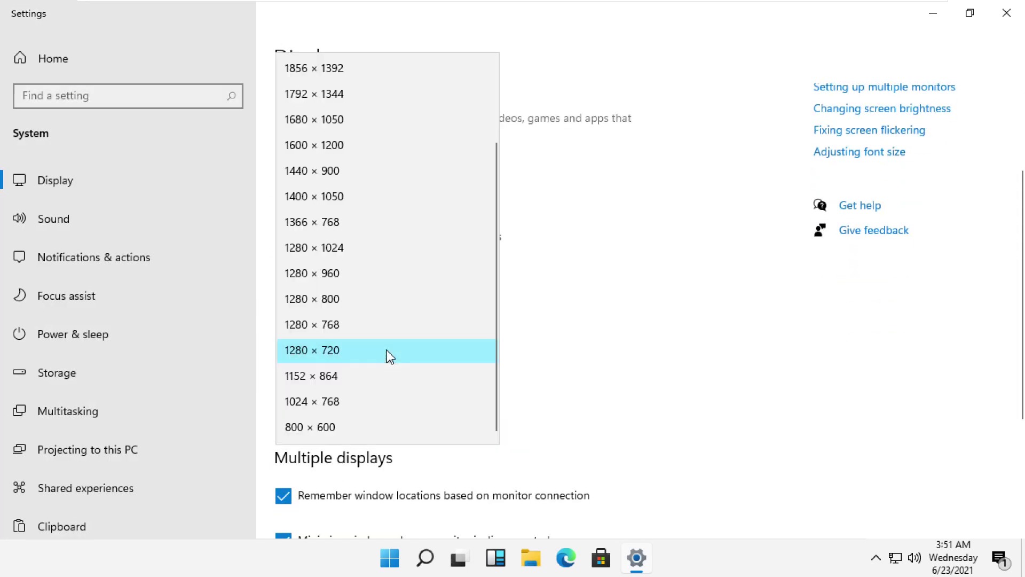
scroll(334, 214, up, 2)
scroll(334, 216, down, 2)
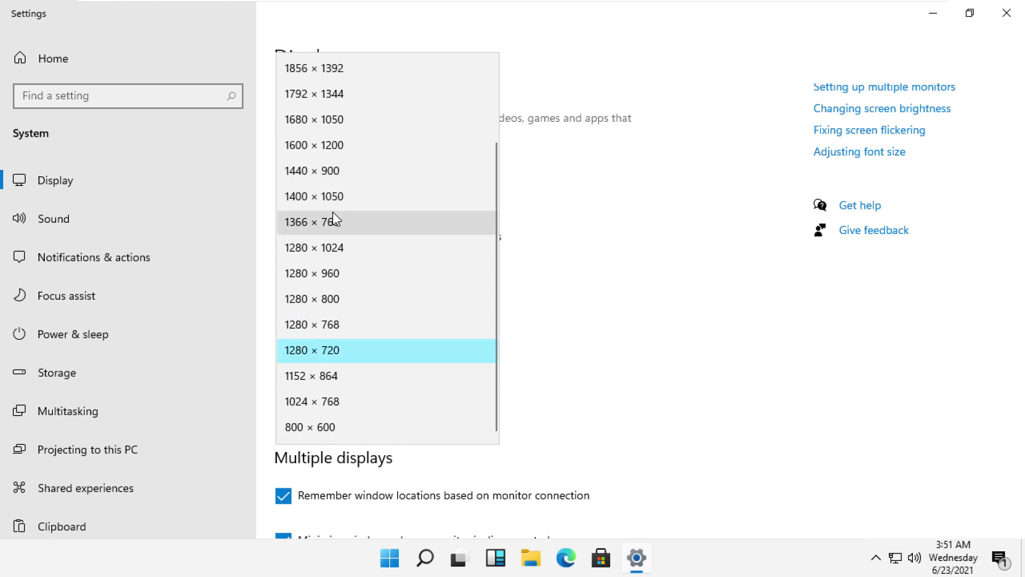
scroll(334, 216, up, 2)
click(668, 283)
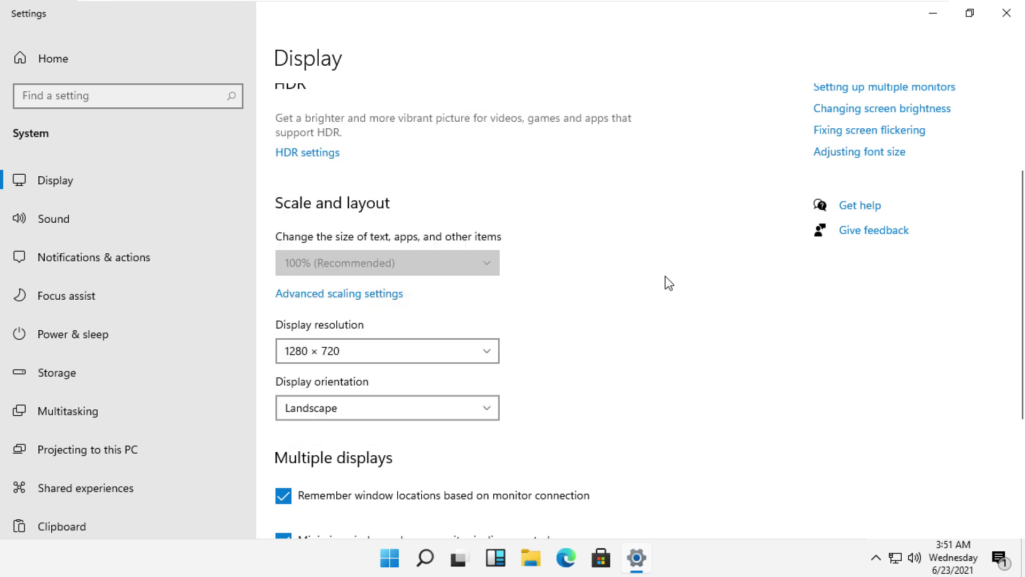
click(1008, 13)
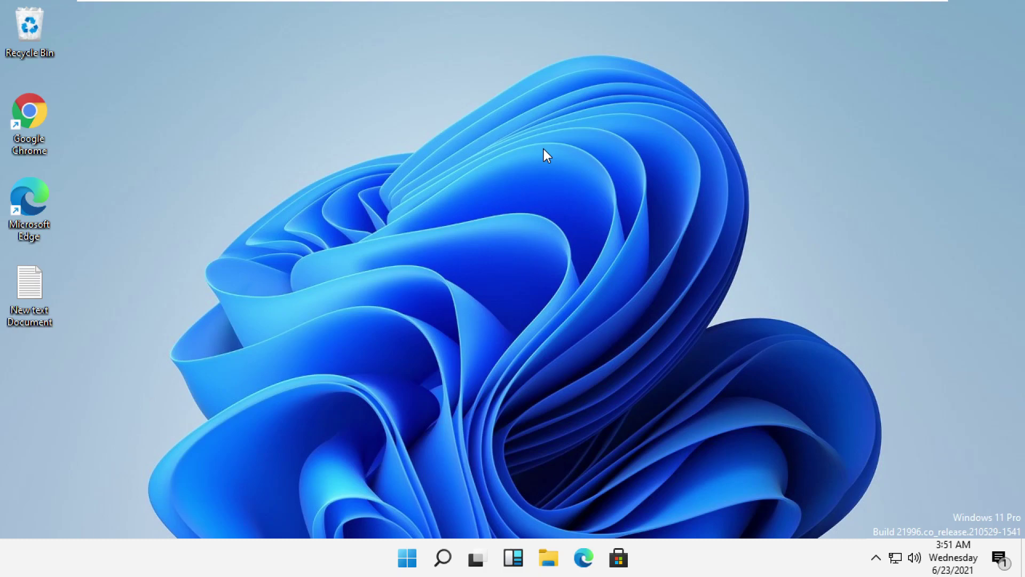